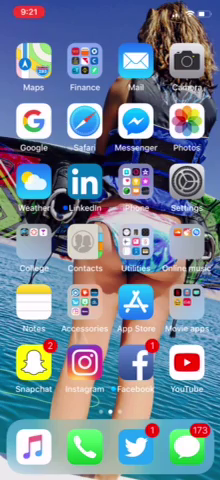
left_click(33, 362)
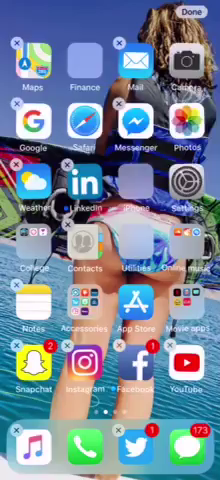
left_click(17, 345)
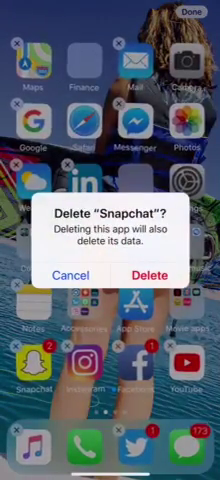
left_click(70, 275)
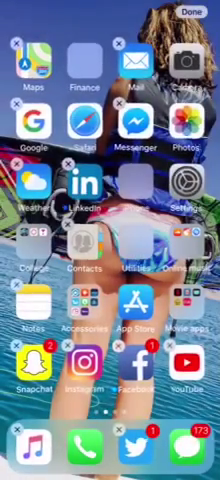
left_click(191, 11)
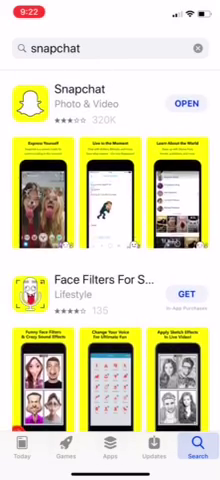
key("super")
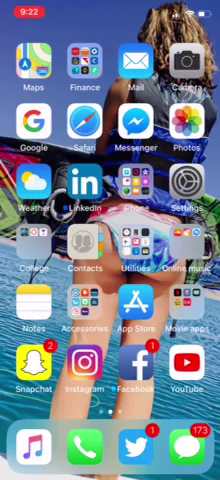
left_click(84, 62)
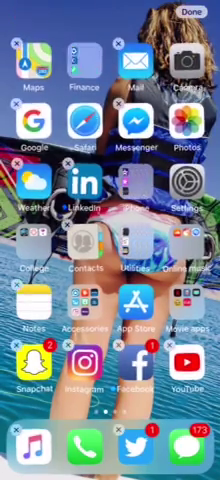
left_click(191, 11)
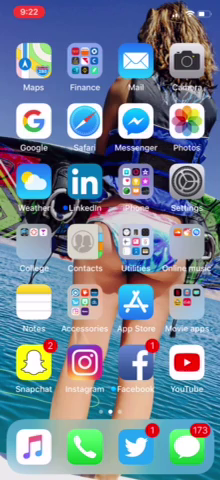